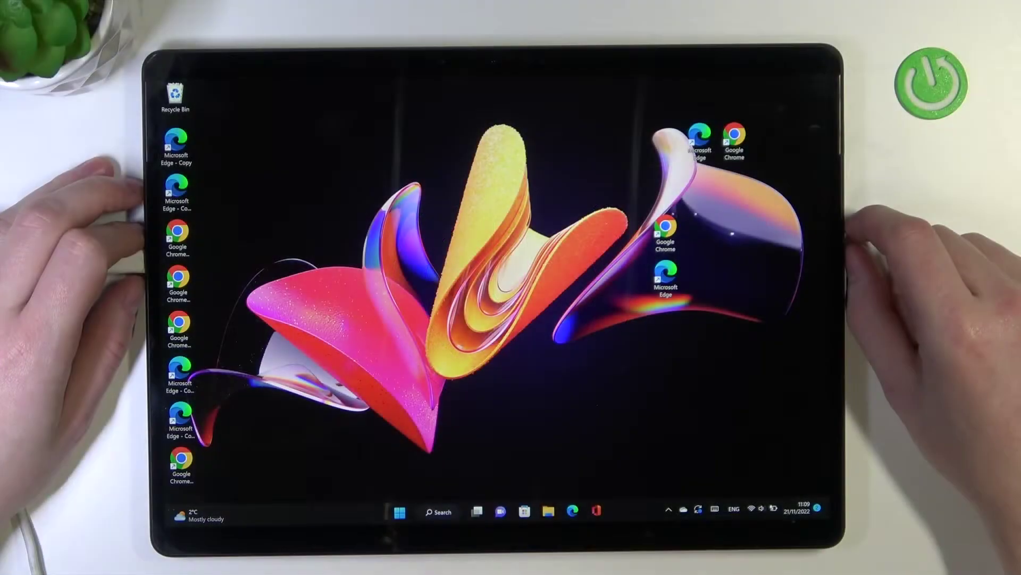
Step: Open Settings, search for 'reset' and go to the Reset this PC option on Recovery
{"action": "left_click", "coordinate": [399, 511]}
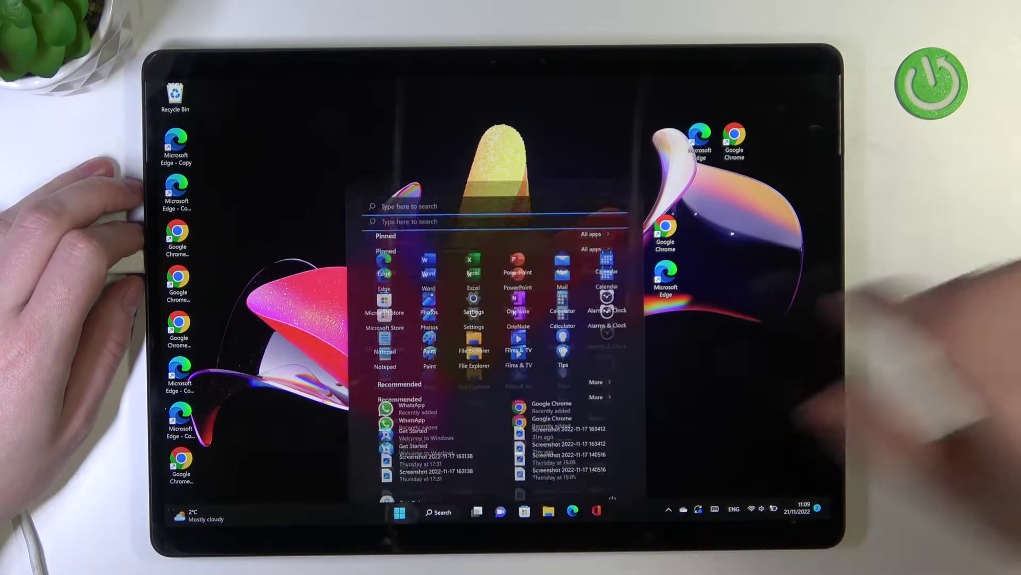
{"action": "left_click", "coordinate": [474, 278]}
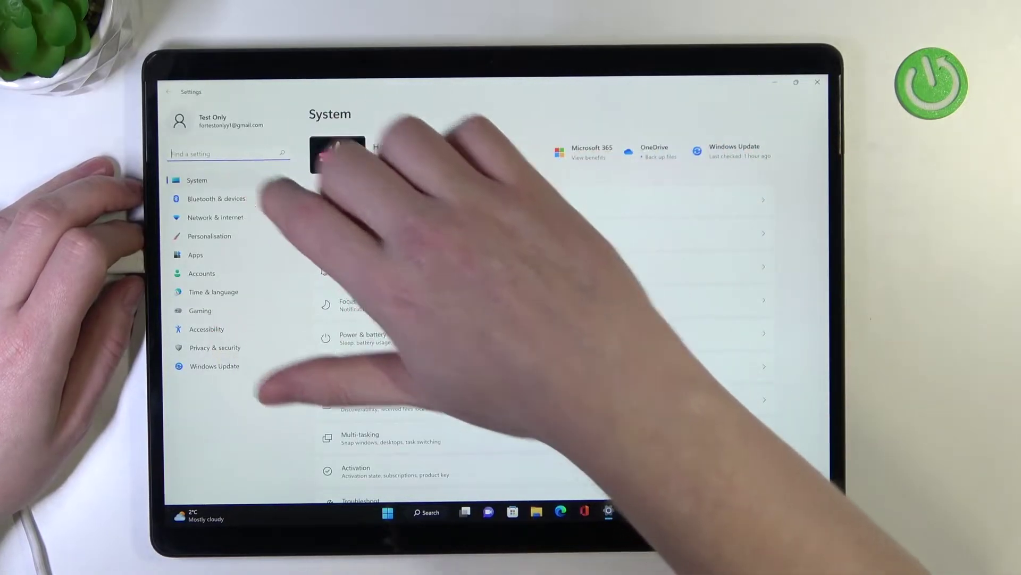
{"action": "left_click", "coordinate": [228, 153]}
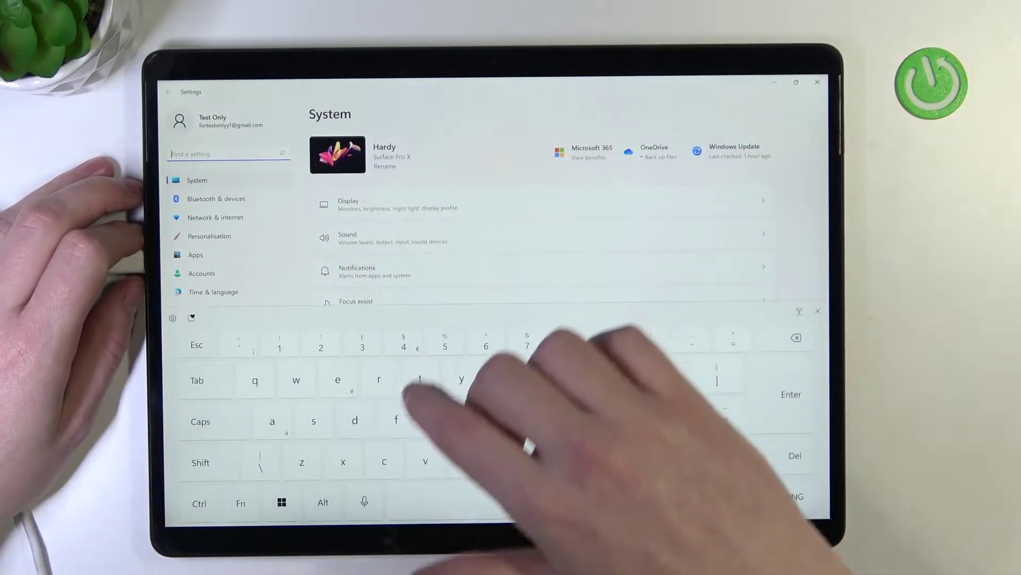
{"action": "type", "text": "reset"}
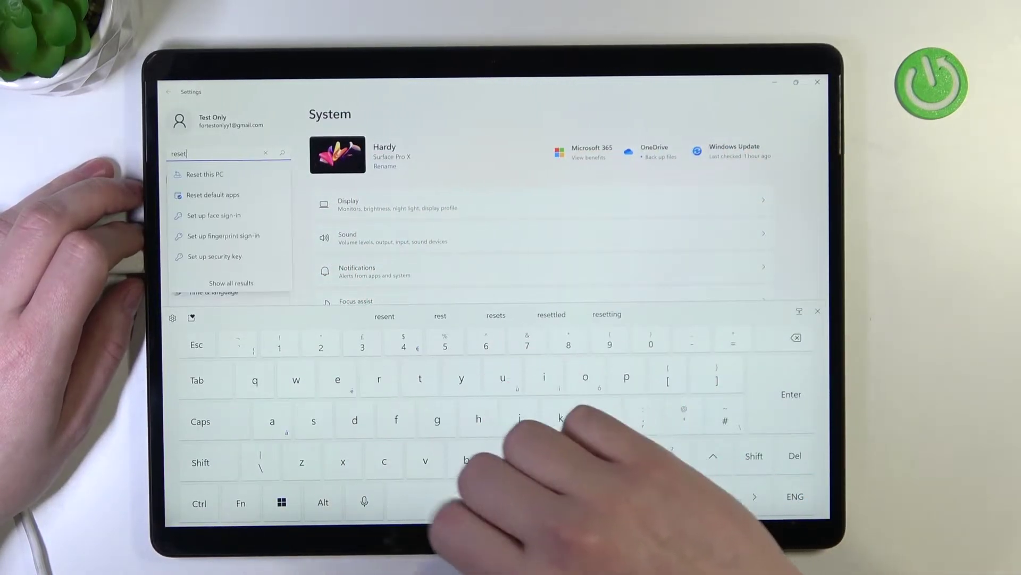
{"action": "left_click", "coordinate": [199, 171]}
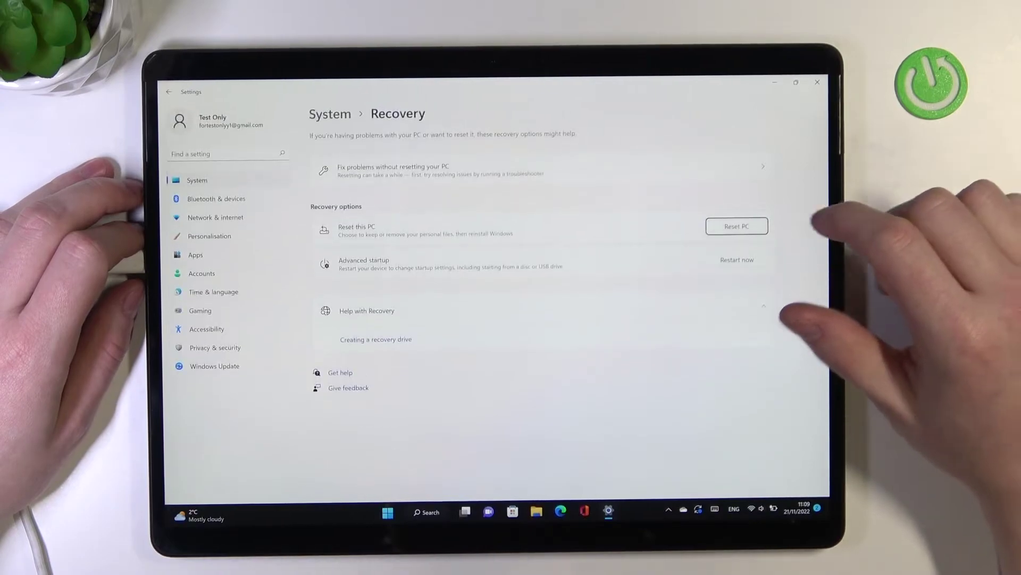
Step: Start Reset this PC with Remove everything and Local reinstall selected
{"action": "left_click", "coordinate": [733, 225]}
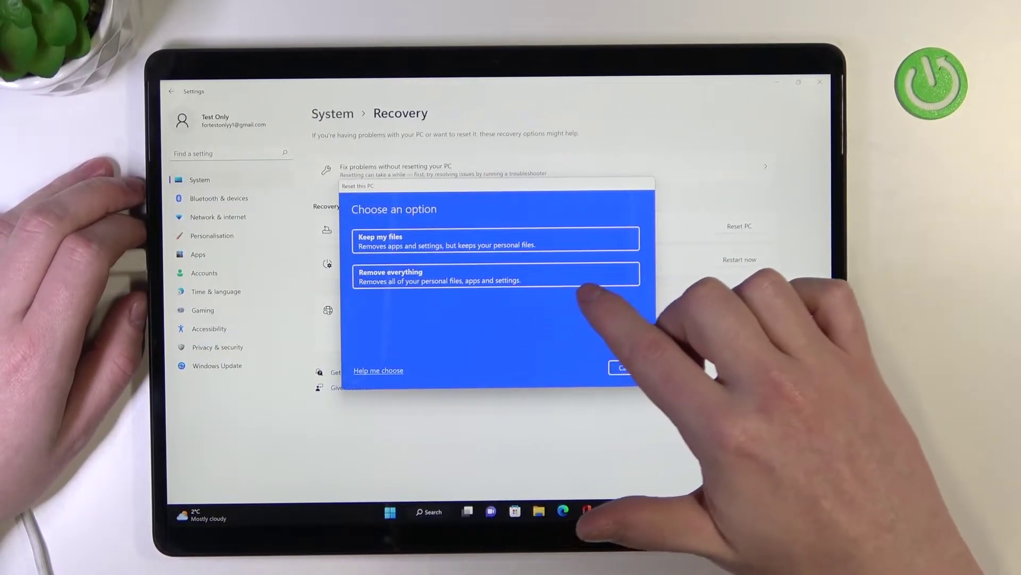
{"action": "left_click", "coordinate": [590, 276]}
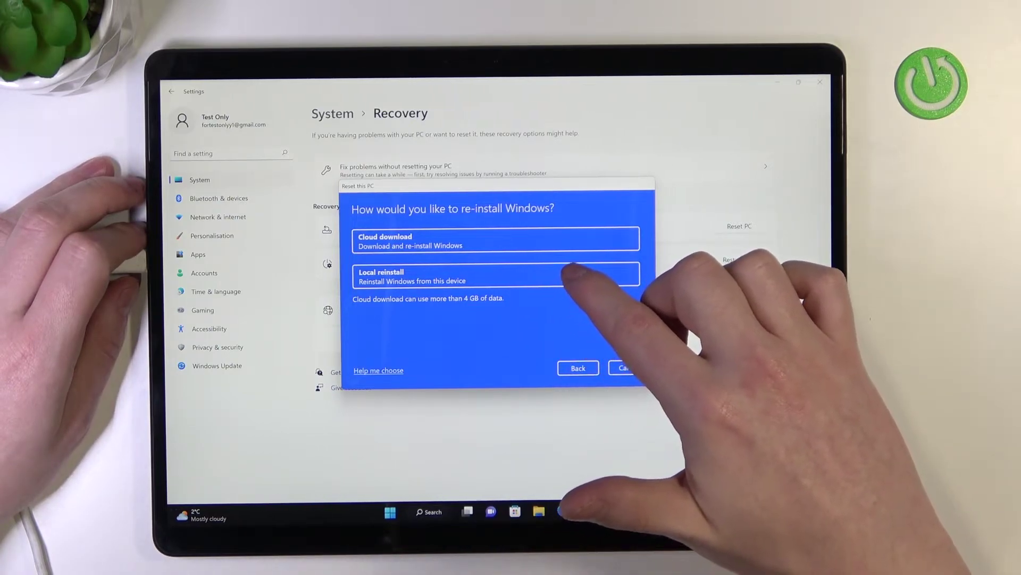
{"action": "left_click", "coordinate": [575, 276]}
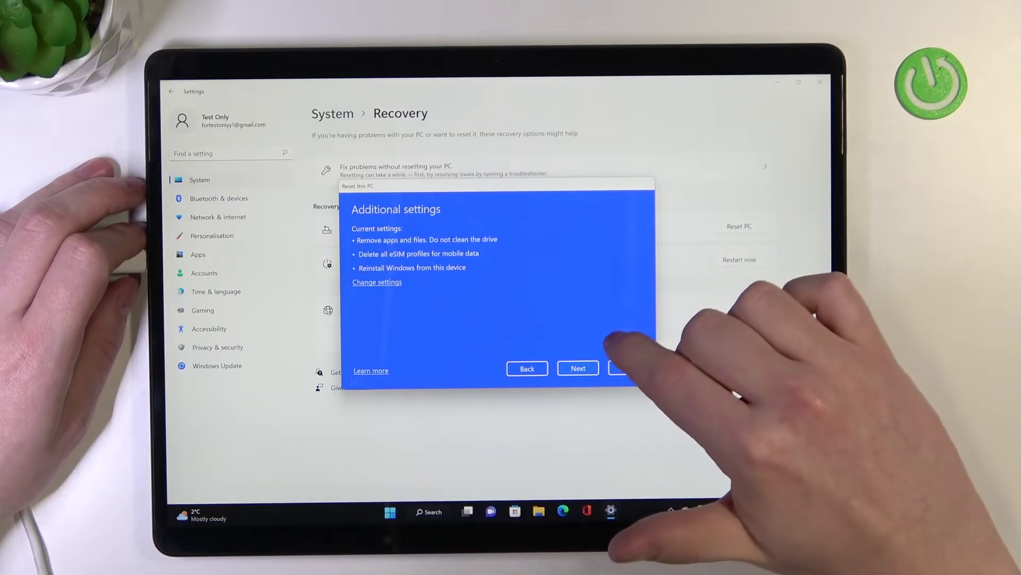
Step: Accept the current reset settings on the Ready to reset this PC summary
{"action": "left_click", "coordinate": [577, 368]}
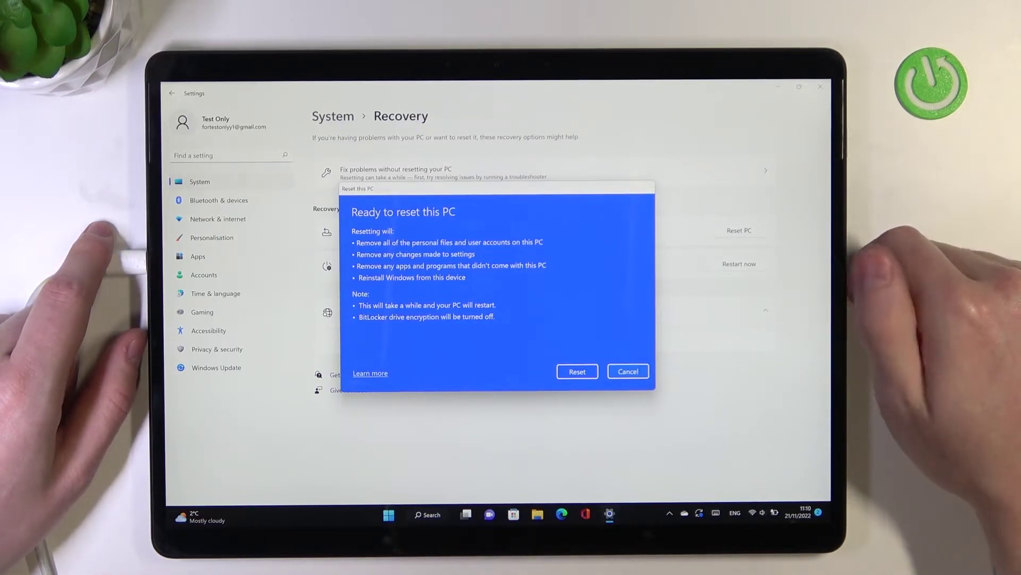
Step: Start the factory reset and let the tablet restart into Windows setup
{"action": "left_click", "coordinate": [576, 371]}
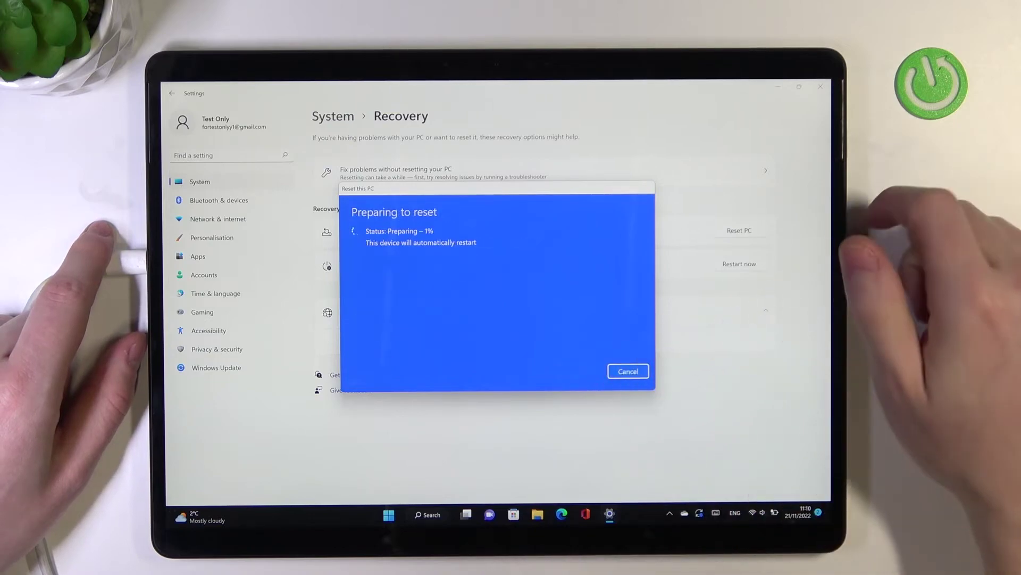